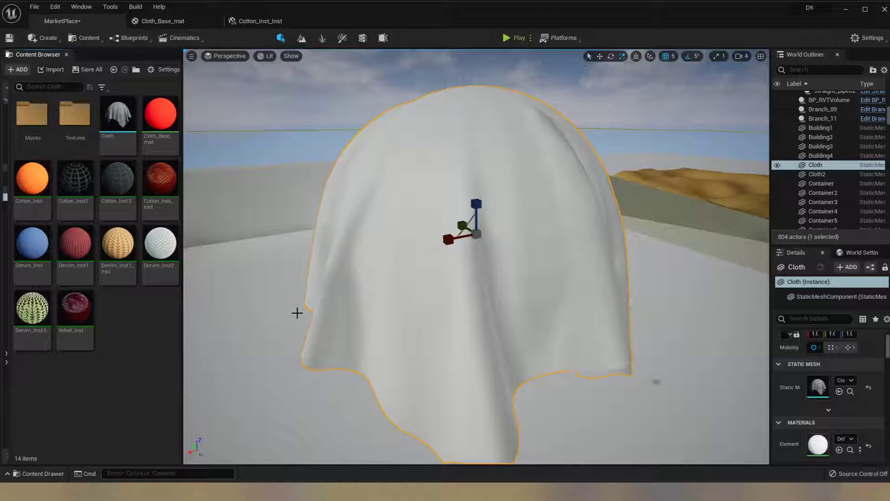
# - Create a material instance from Cloth_Base_mat and name it Custom_Inst
pyautogui.keyDown('alt'); pyautogui.moveTo(359, 233); pyautogui.dragTo(215, 193); pyautogui.keyUp('alt')
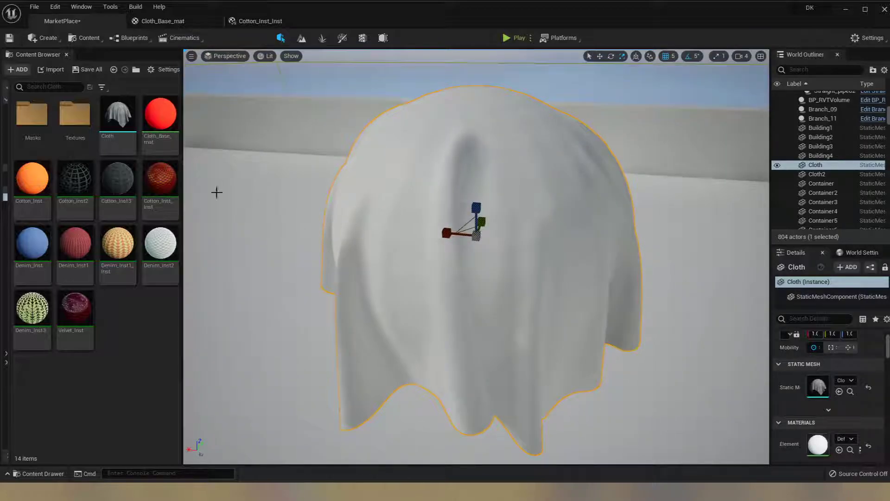
pyautogui.rightClick(165, 120)
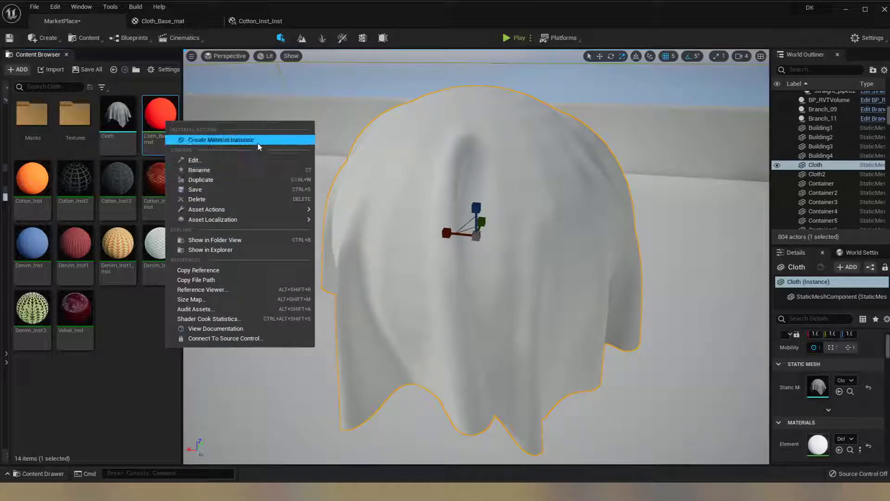
pyautogui.click(258, 146)
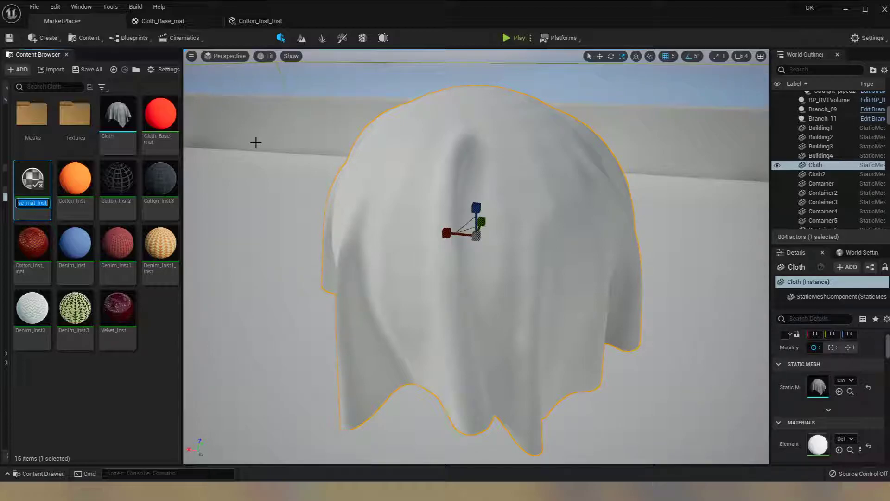
pyautogui.write('Cus')
pyautogui.write('tom_Inst')
pyautogui.press('Return')
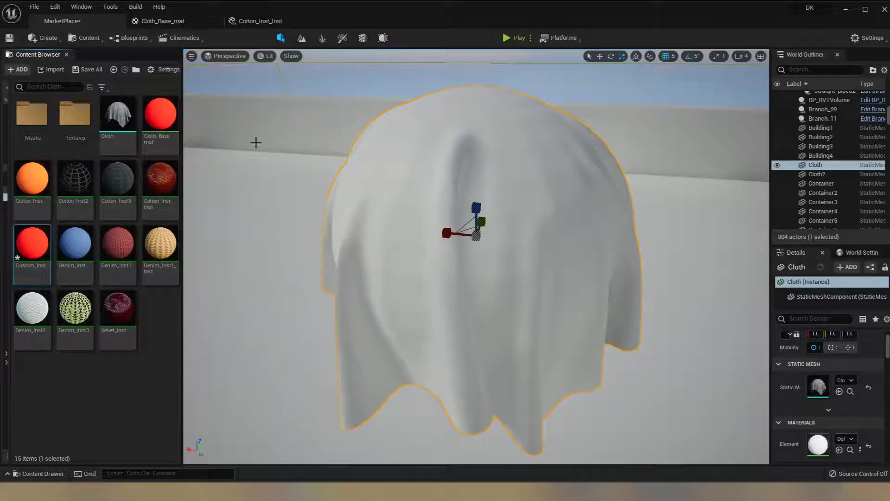
# - Apply the Custom_Inst material to the Cloth mesh in the level, comparing it there with Cotton_Inst
pyautogui.moveTo(31, 242); pyautogui.dragTo(522, 310)
pyautogui.keyDown('alt'); pyautogui.moveTo(374, 293); pyautogui.dragTo(769, 287); pyautogui.keyUp('alt')
pyautogui.moveTo(30, 206); pyautogui.dragTo(393, 274)
pyautogui.keyDown('alt'); pyautogui.moveTo(340, 266); pyautogui.dragTo(361, 270); pyautogui.keyUp('alt')
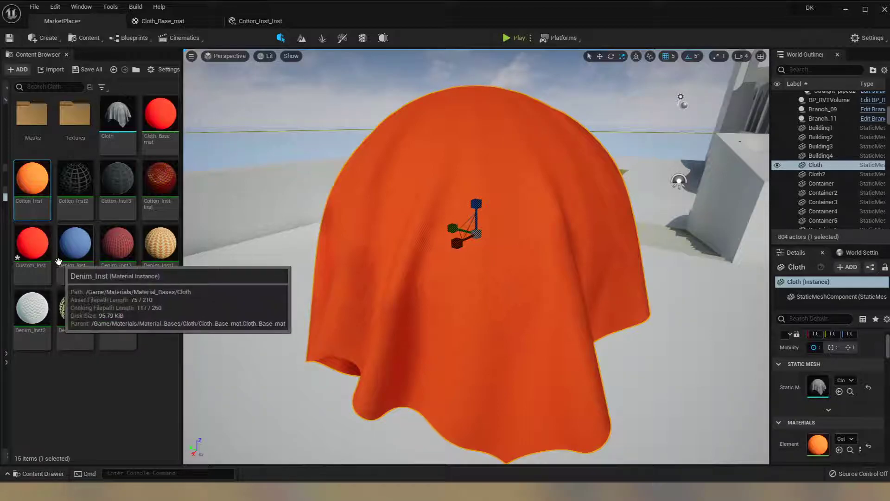
pyautogui.click(43, 249)
pyautogui.moveTo(42, 249); pyautogui.dragTo(447, 297)
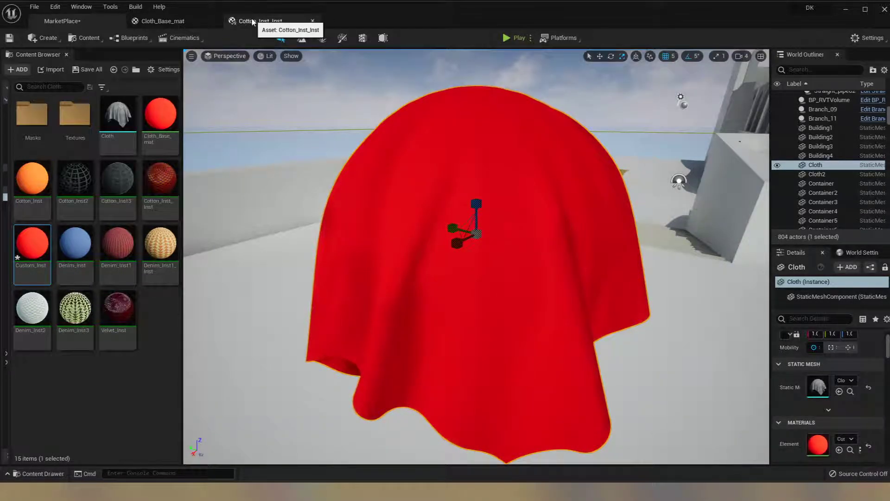
# - Open Custom_Inst, override its Fuzz Amount with -2.0, and check the effect on the cloth in the level
pyautogui.doubleClick(37, 253)
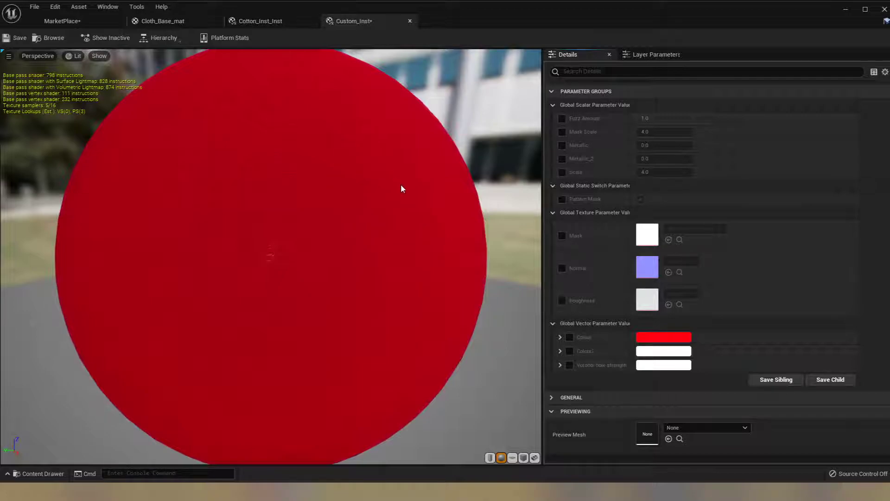
pyautogui.click(561, 118)
pyautogui.moveTo(677, 121); pyautogui.dragTo(635, 121)
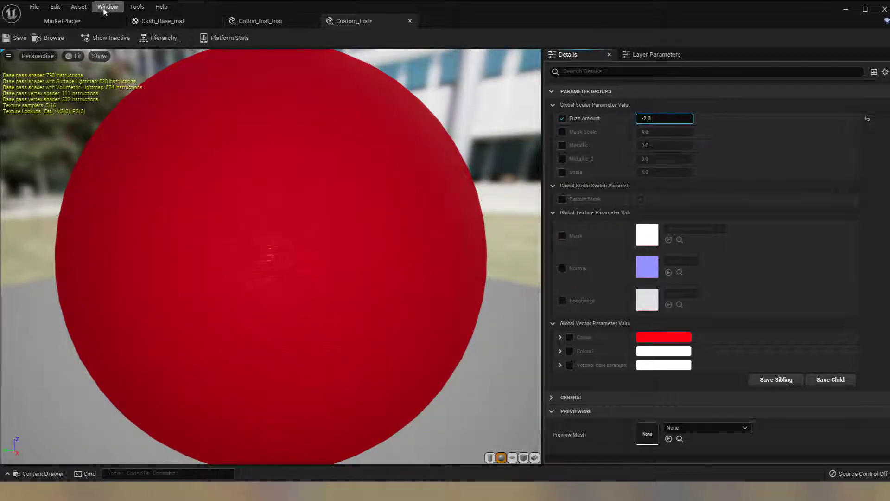
pyautogui.click(79, 19)
pyautogui.moveTo(476, 260)
pyautogui.keyDown('alt'); pyautogui.mouseDown()
pyautogui.moveTo(468, 271)
pyautogui.moveTo(408, 222)
pyautogui.moveTo(343, 144)
pyautogui.moveTo(399, 204)
pyautogui.moveTo(477, 252)
pyautogui.mouseUp(); pyautogui.keyUp('alt')
# - Override the Metallic value of Custom_Inst with 2 and inspect the cloth in the MarketPlace level
pyautogui.click(344, 21)
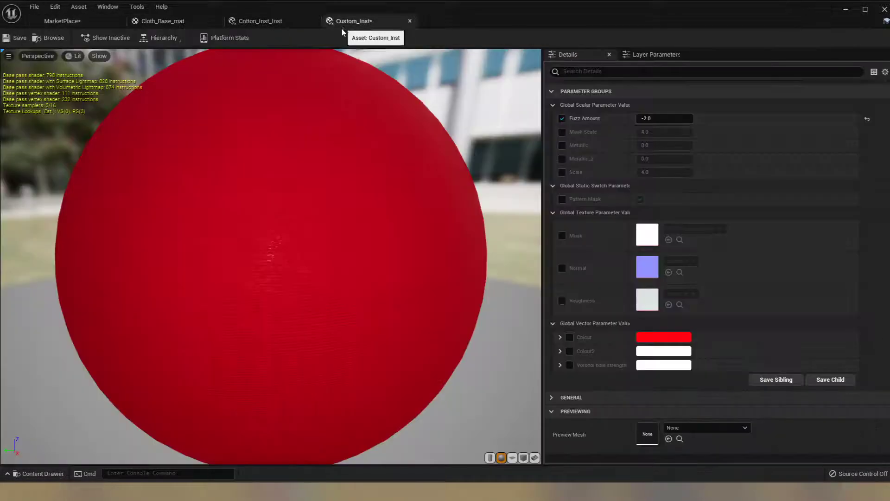
pyautogui.click(562, 145)
pyautogui.click(654, 145)
pyautogui.write('2')
pyautogui.press('Return')
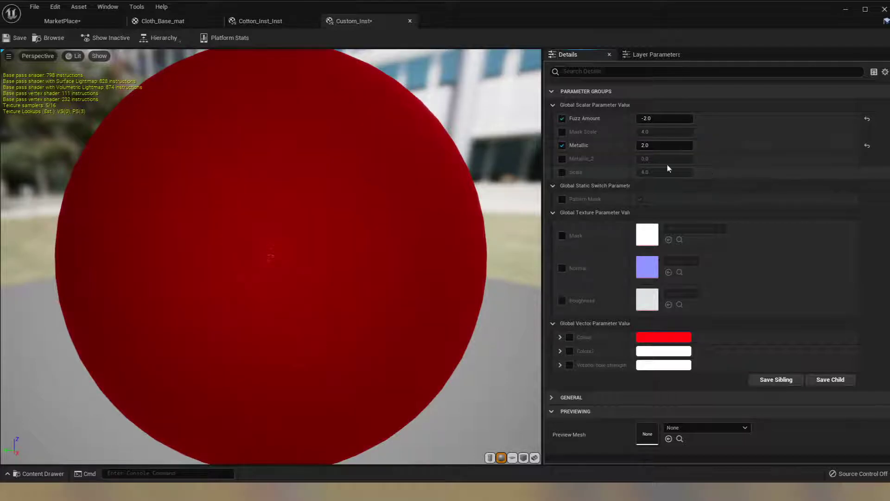
pyautogui.click(74, 20)
pyautogui.keyDown('alt'); pyautogui.moveTo(556, 260); pyautogui.dragTo(111, 248); pyautogui.keyUp('alt')
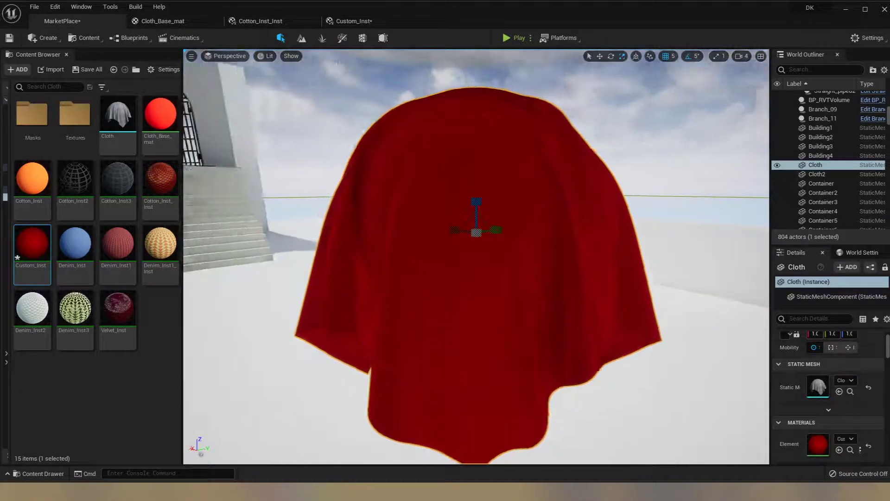
# - Enable the Normal and Roughness texture overrides in Custom_Inst and assign denim_n as the Normal texture
pyautogui.click(351, 22)
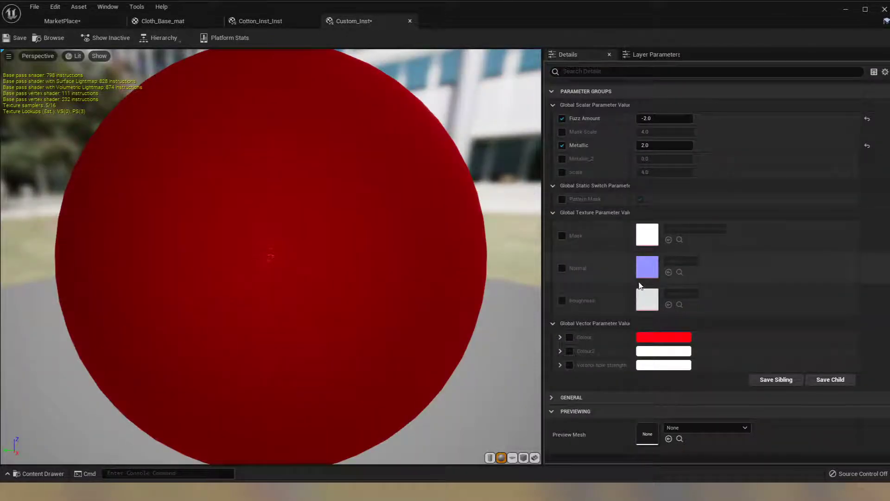
pyautogui.click(562, 267)
pyautogui.click(562, 300)
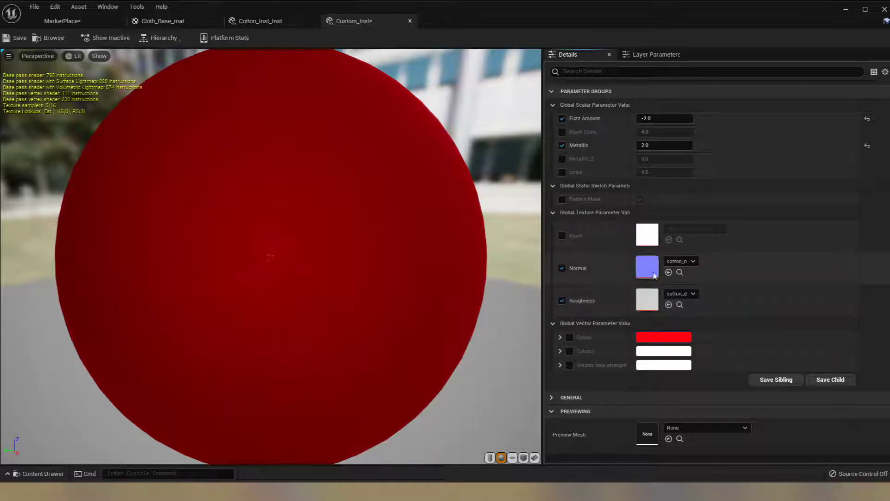
pyautogui.click(692, 261)
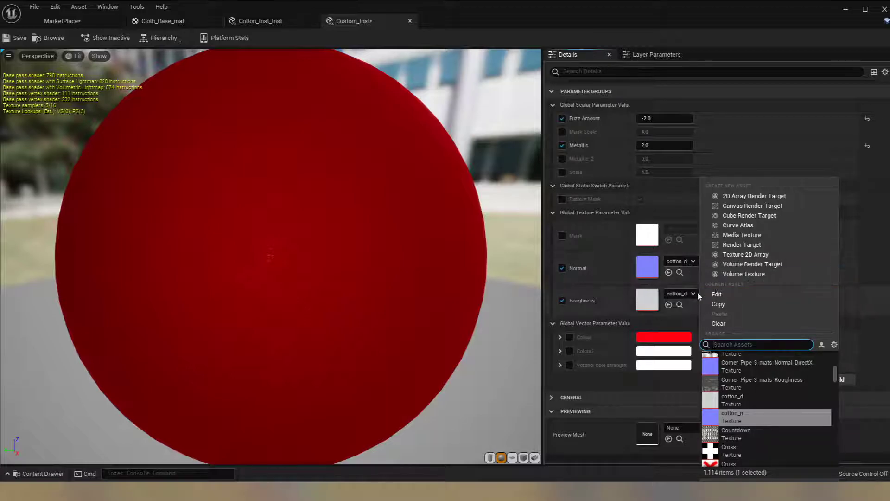
pyautogui.write('denim')
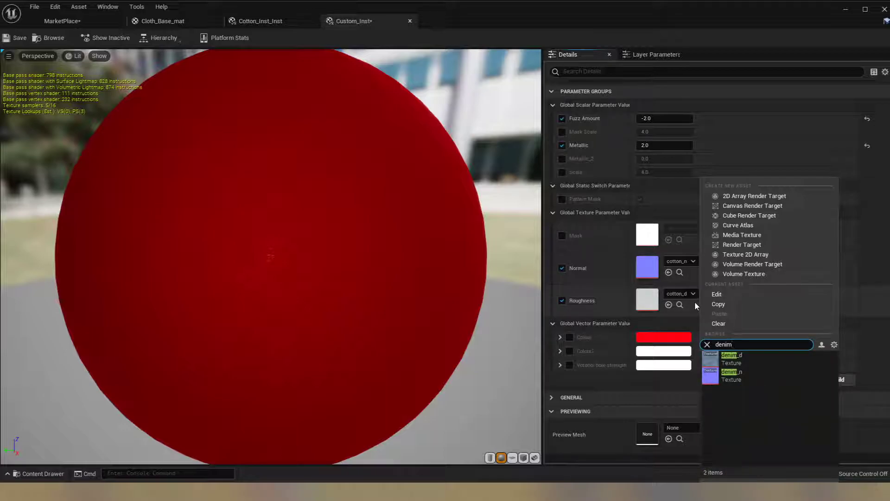
pyautogui.click(773, 371)
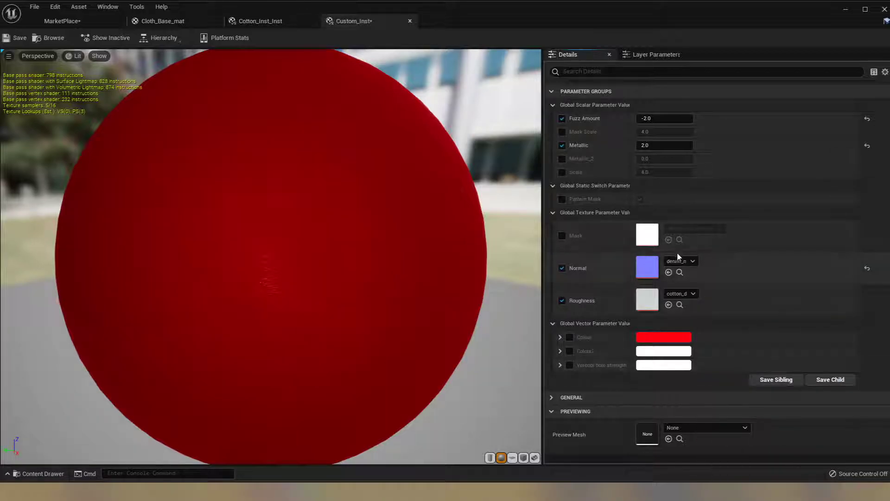
# - Assign silk_n as the Normal texture and silk_d as the Roughness texture, and inspect the cloth in the level
pyautogui.click(693, 262)
pyautogui.write('silk')
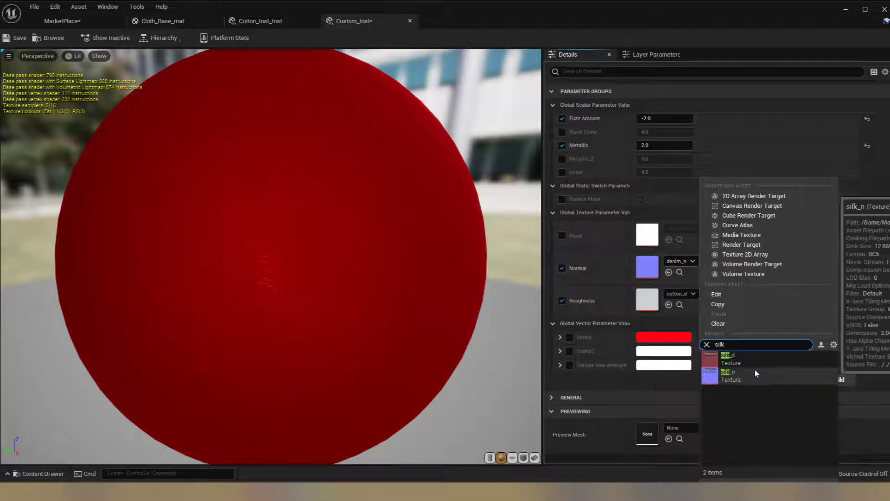
pyautogui.click(755, 370)
pyautogui.click(693, 294)
pyautogui.write('silk')
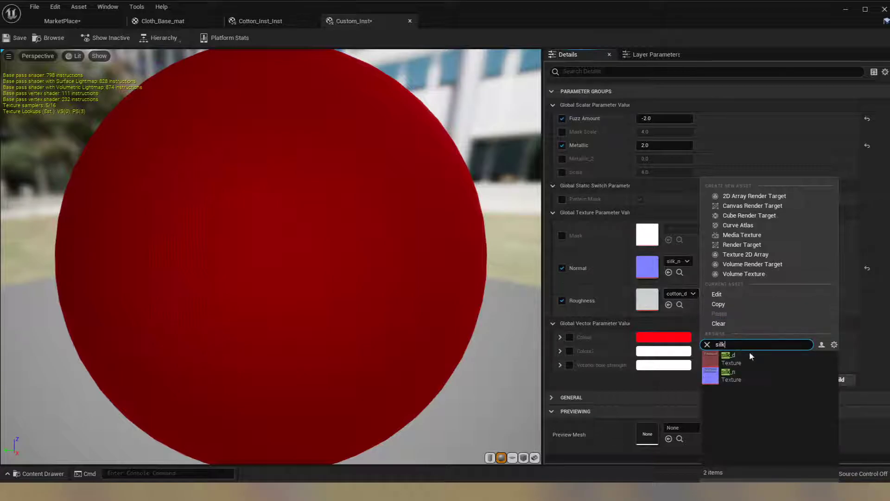
pyautogui.click(753, 354)
pyautogui.moveTo(250, 214); pyautogui.dragTo(222, 185)
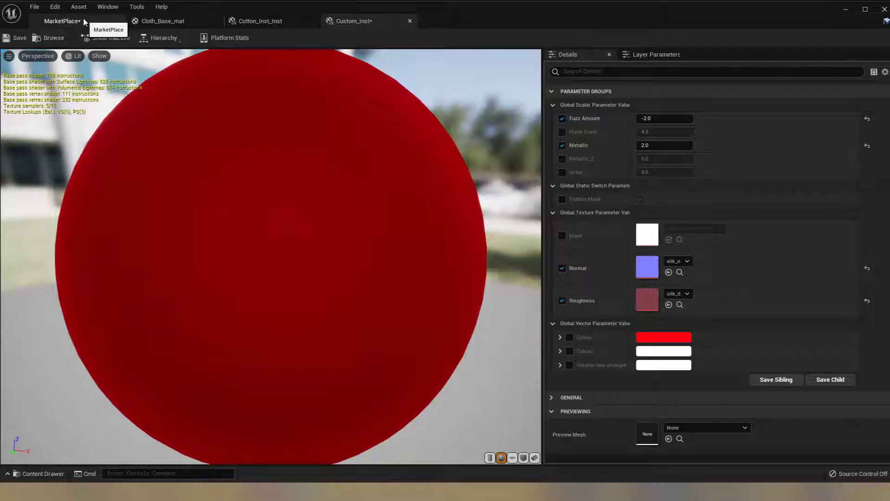
pyautogui.click(83, 19)
pyautogui.keyDown('alt'); pyautogui.moveTo(296, 238); pyautogui.dragTo(524, 250); pyautogui.keyUp('alt')
pyautogui.click(121, 385)
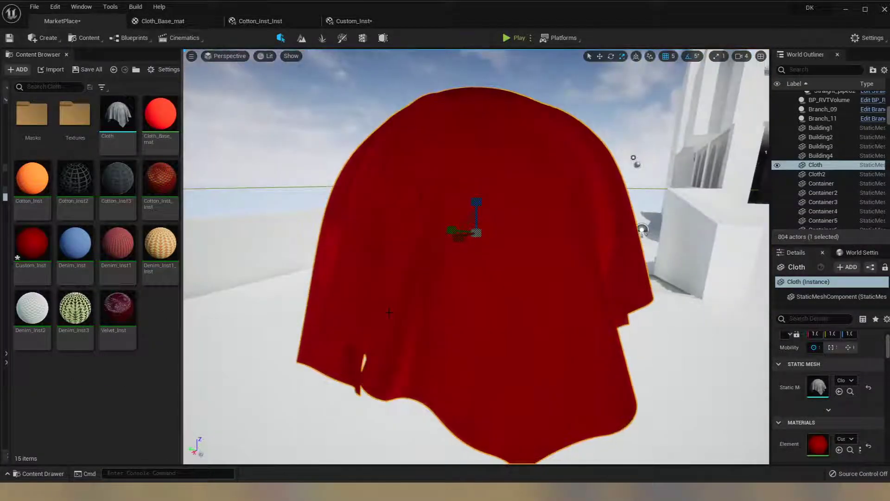
pyautogui.press('Escape')
pyautogui.keyDown('alt'); pyautogui.moveTo(395, 251); pyautogui.dragTo(227, 274); pyautogui.keyUp('alt')
# - Enable the Scale override in Custom_Inst, trying a value of 1 and returning it to 4
pyautogui.click(336, 23)
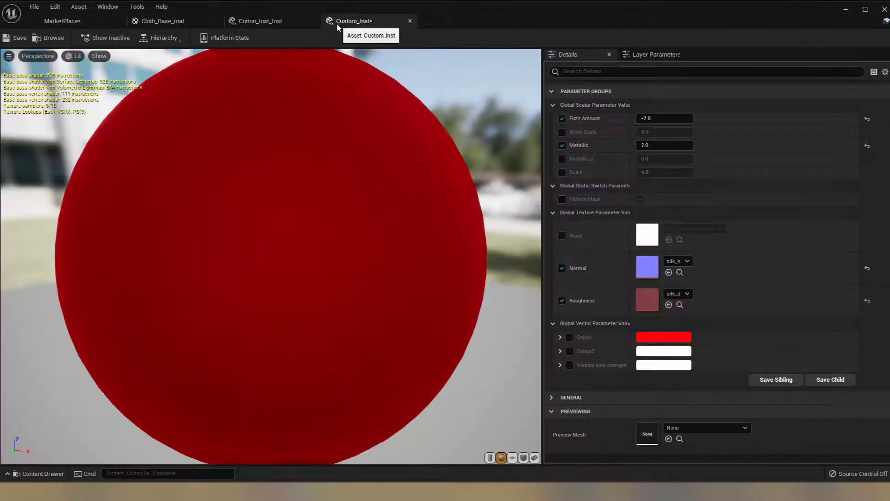
pyautogui.click(562, 172)
pyautogui.click(637, 172)
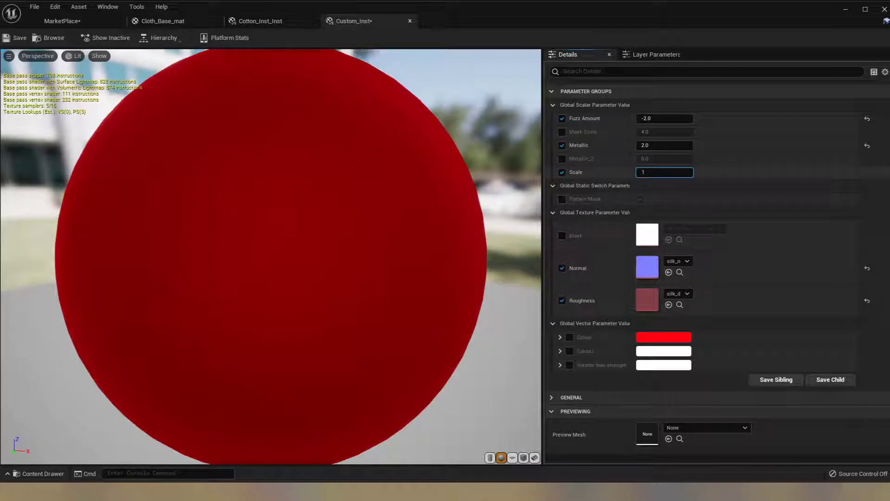
pyautogui.write('1')
pyautogui.press('Return')
pyautogui.press('Return')
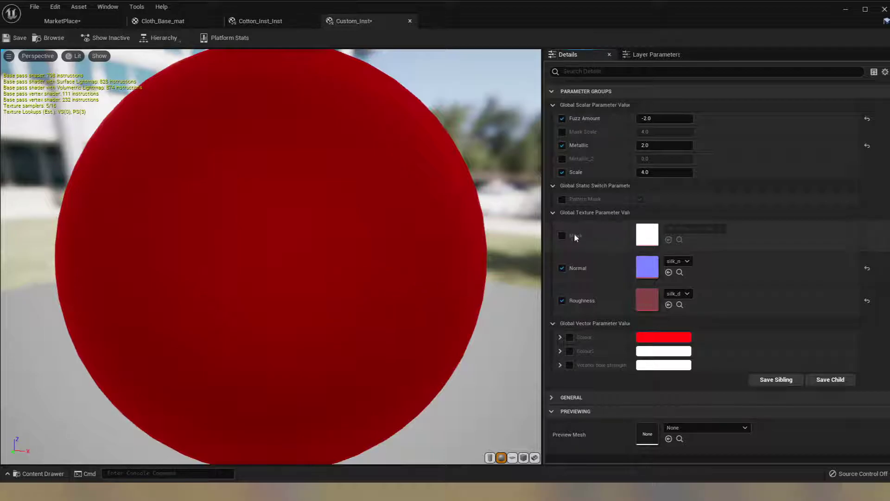
# - Override the Mask texture of Custom_Inst with the triangle-patterned Mask2 and inspect it on the preview sphere
pyautogui.click(562, 235)
pyautogui.click(700, 229)
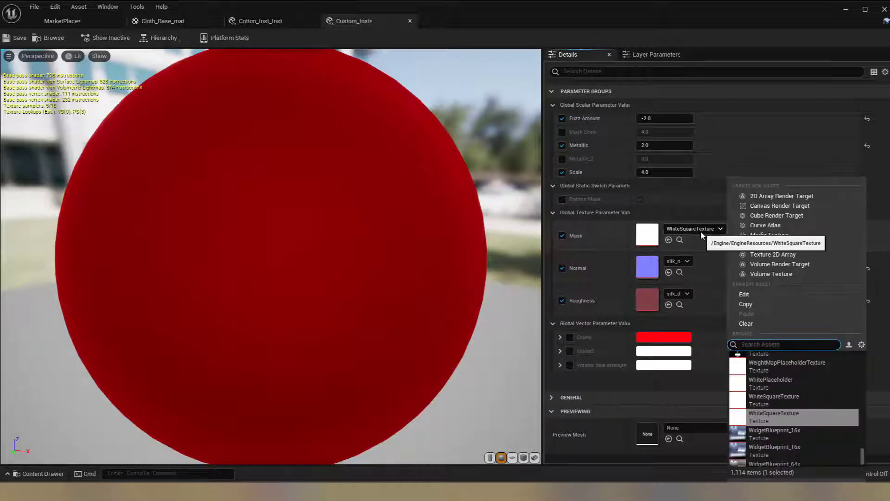
pyautogui.write('mask')
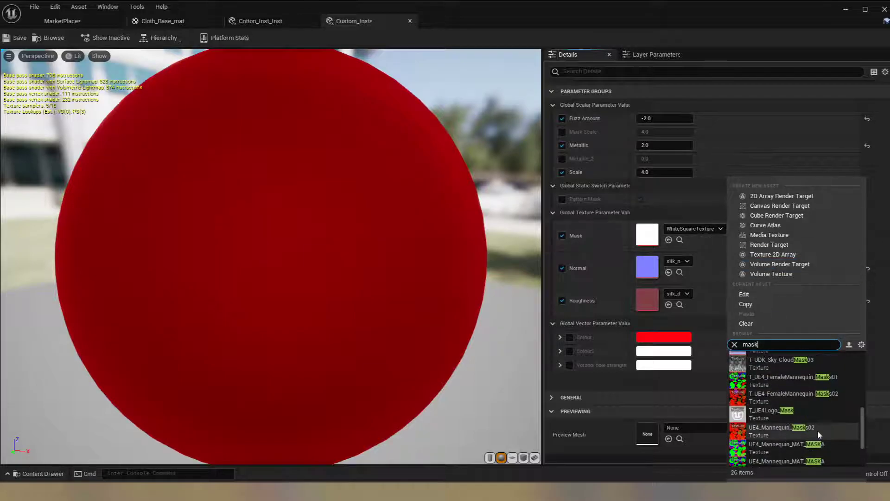
pyautogui.click(787, 440)
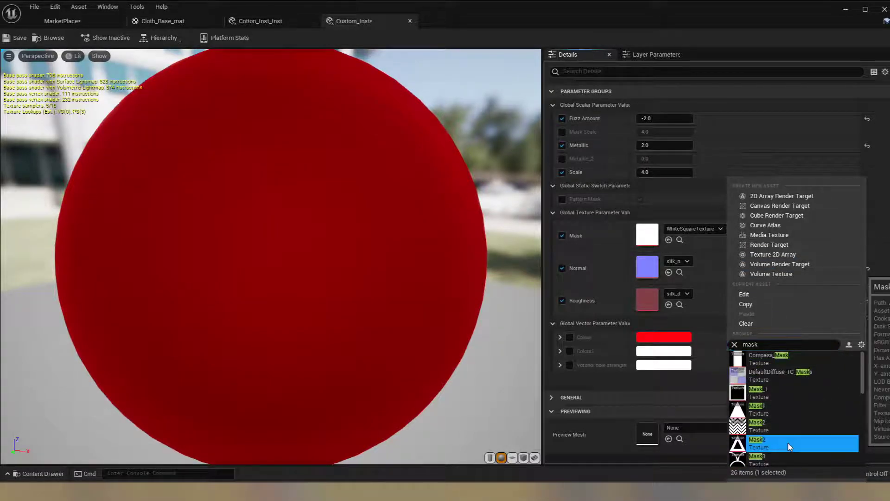
pyautogui.scroll(-5, 332, 234)
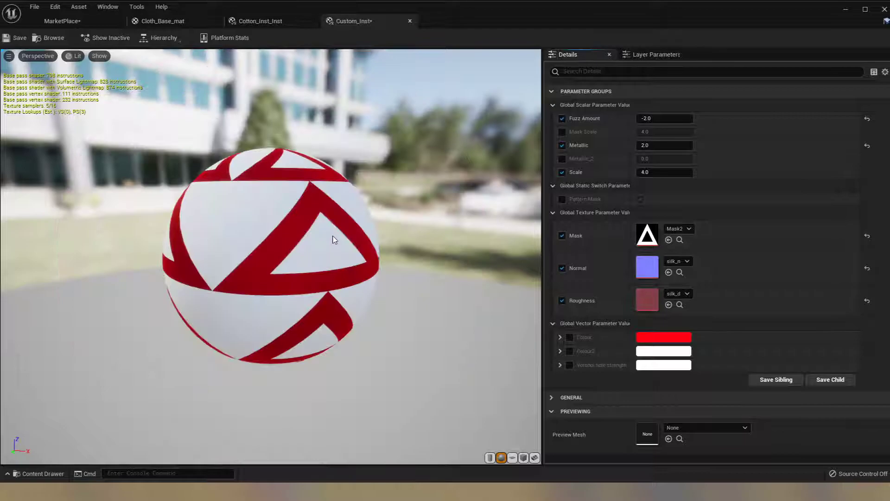
pyautogui.scroll(3, 335, 236)
pyautogui.moveTo(355, 241); pyautogui.dragTo(308, 248)
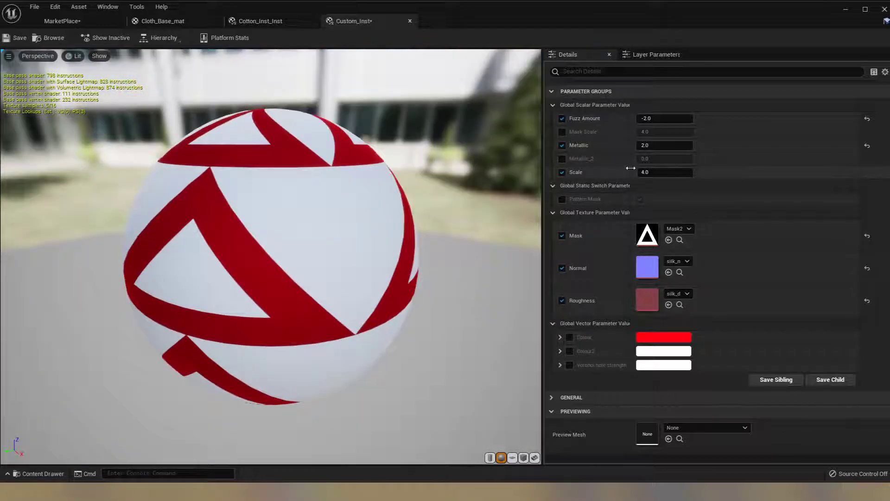
# - Override the Mask Scale, trying a very large value and settling on 30
pyautogui.click(562, 132)
pyautogui.moveTo(643, 132); pyautogui.dragTo(327, 92)
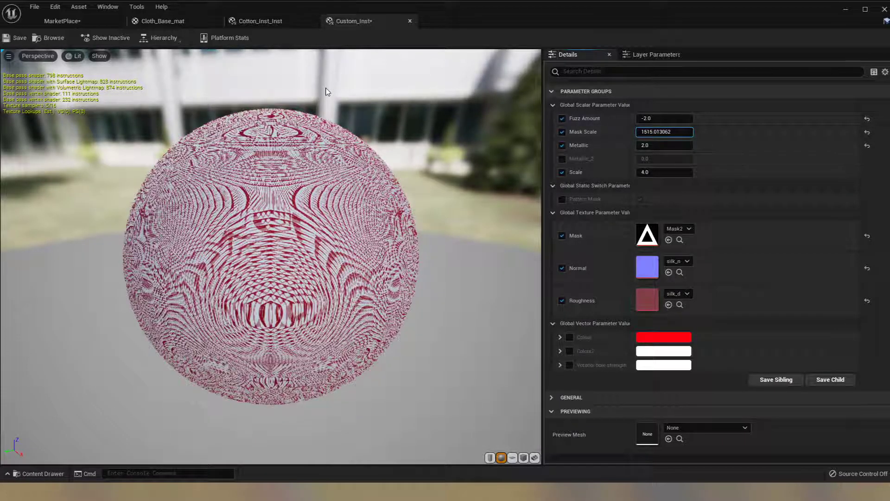
pyautogui.click(667, 131)
pyautogui.write('30')
pyautogui.press('Return')
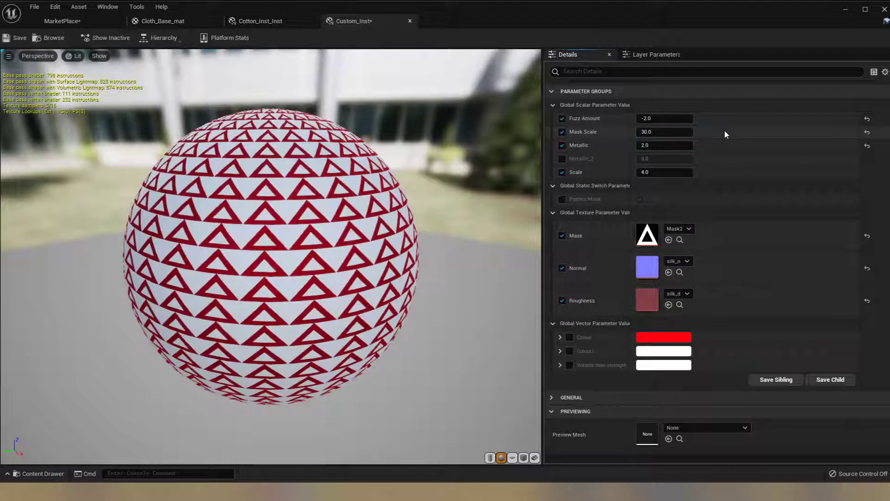
# - Replace the Mask texture of Custom_Inst with Mask3
pyautogui.moveTo(343, 269); pyautogui.dragTo(265, 239)
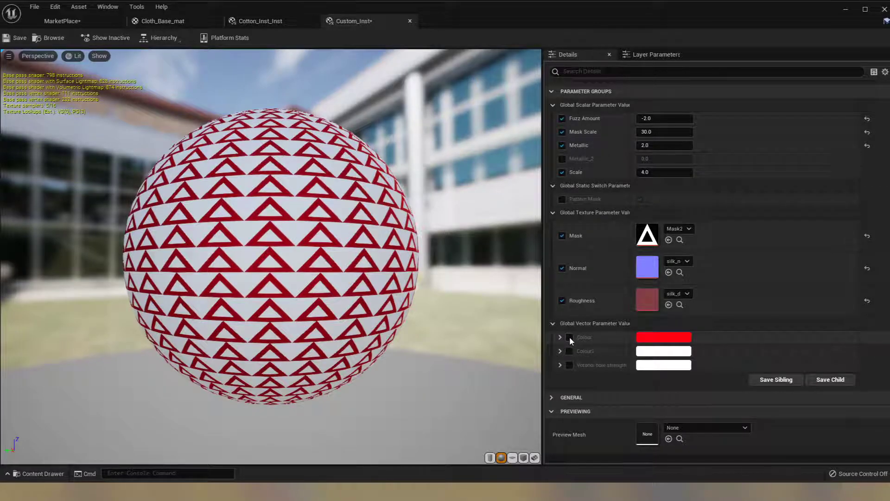
pyautogui.click(678, 229)
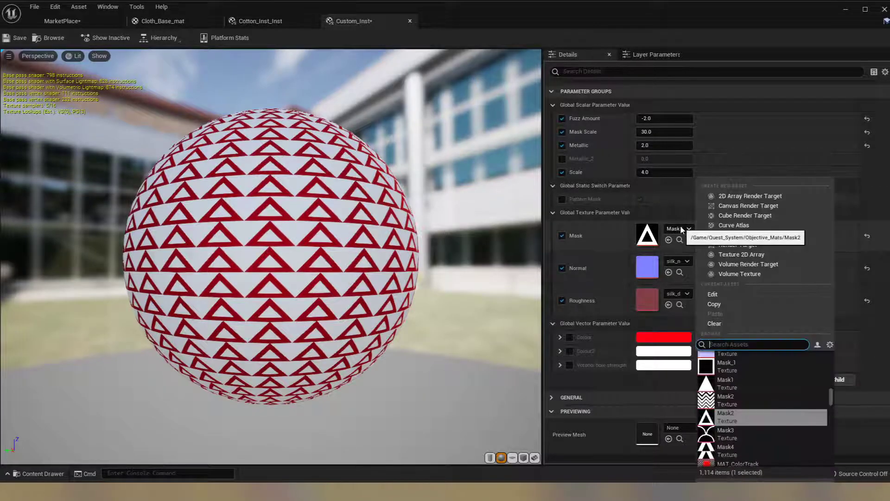
pyautogui.click(735, 433)
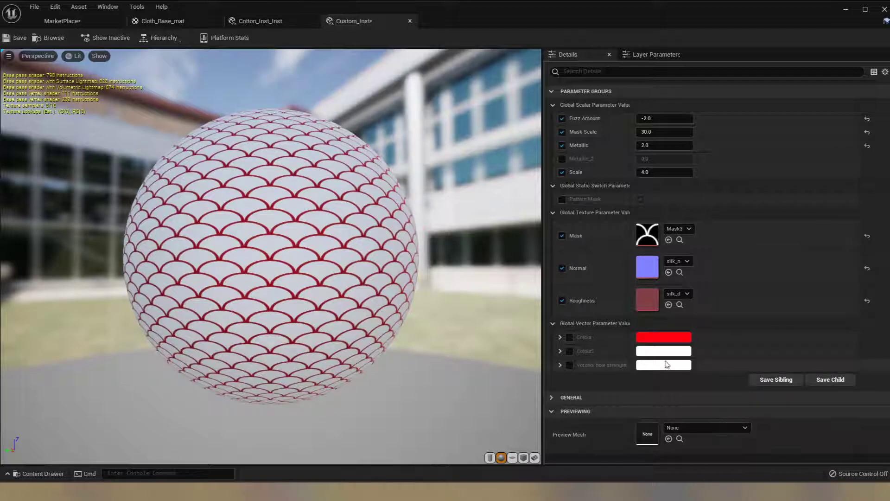
# - Override Colour with yellow and Colour2 with dark blue in Custom_Inst
pyautogui.click(639, 342)
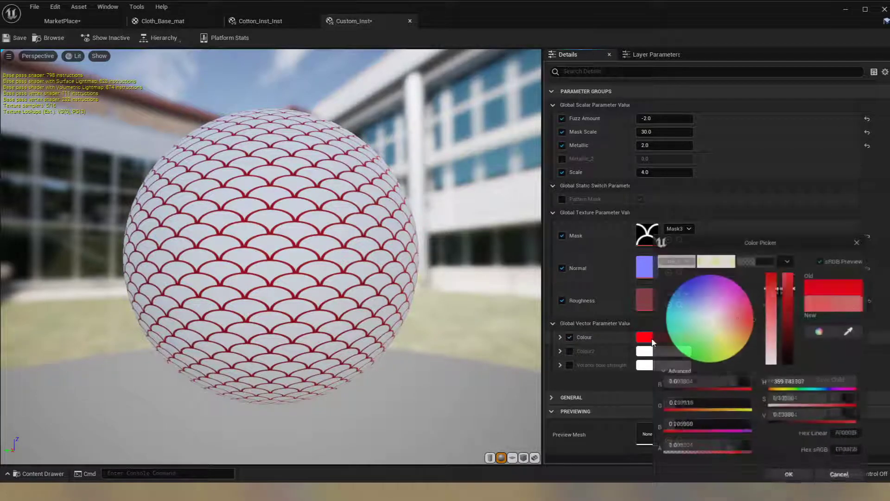
pyautogui.moveTo(730, 346); pyautogui.dragTo(744, 358)
pyautogui.click(569, 351)
pyautogui.click(644, 351)
pyautogui.click(670, 282)
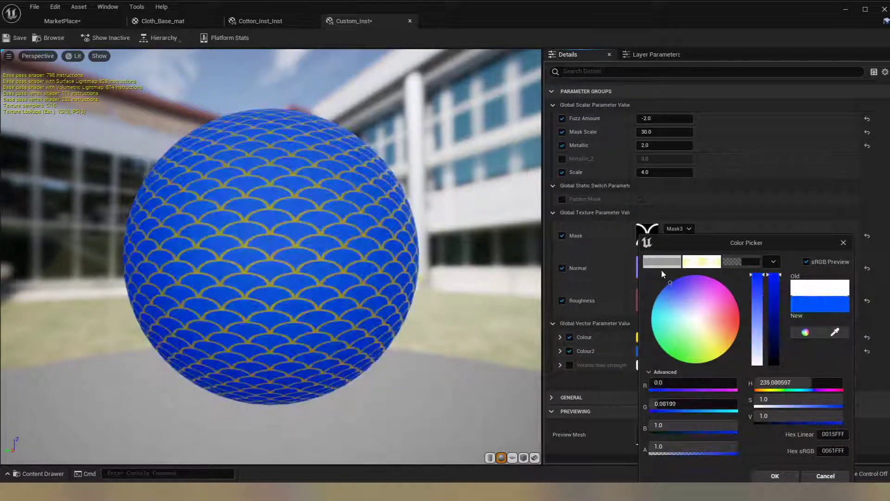
pyautogui.moveTo(779, 297); pyautogui.dragTo(779, 338)
pyautogui.click(774, 476)
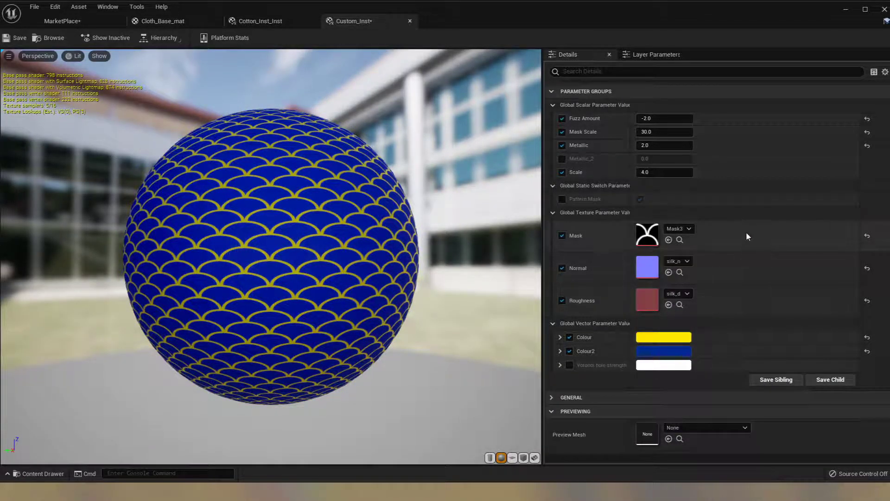
# - Enable the Metallic_2 override in Custom_Inst and set Fuzz Amount to 1.0
pyautogui.click(563, 158)
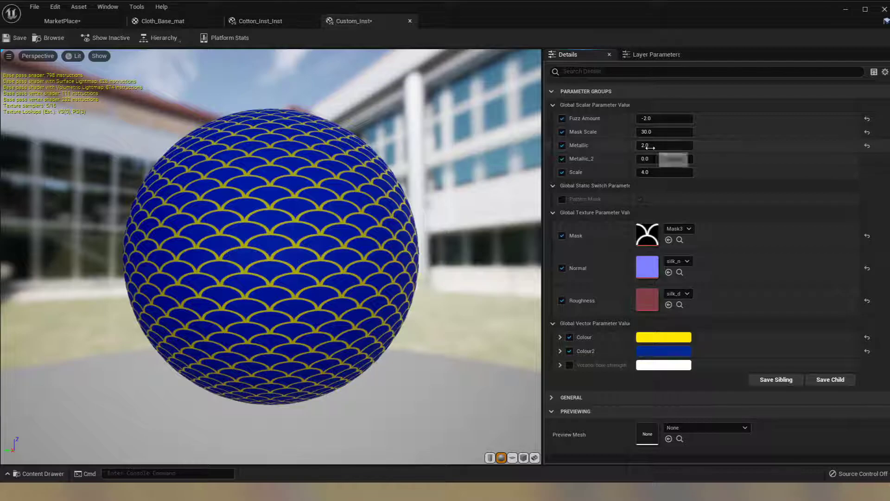
pyautogui.click(646, 118)
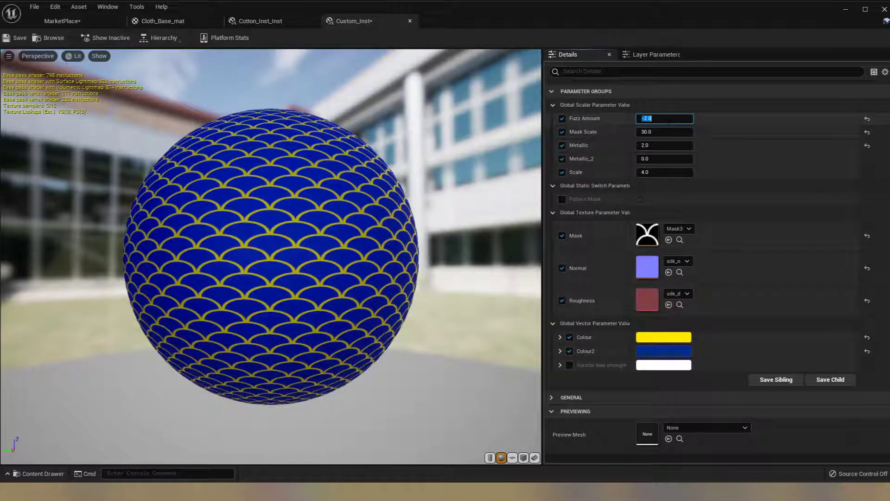
pyautogui.press('Return')
pyautogui.moveTo(285, 167); pyautogui.dragTo(760, 163)
# - Inspect the patterned cloth mesh in the MarketPlace level from several sides
pyautogui.click(74, 24)
pyautogui.keyDown('alt'); pyautogui.moveTo(760, 162); pyautogui.dragTo(742, 171, button='right'); pyautogui.keyUp('alt')
pyautogui.keyDown('alt'); pyautogui.moveTo(500, 232); pyautogui.dragTo(767, 234); pyautogui.keyUp('alt')
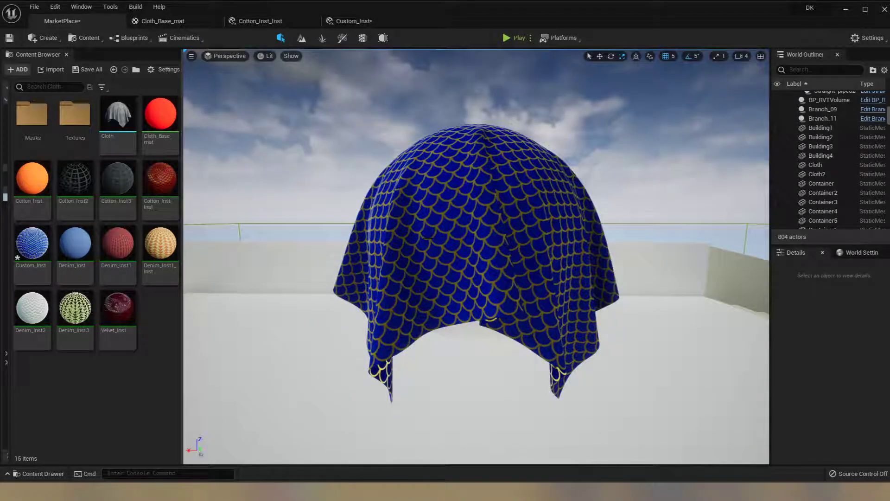
# - Override Pattern Mask to off in Custom_Inst, replace the Mask texture with Mask_1, and inspect the cloth in the MarketPlace level
pyautogui.click(354, 21)
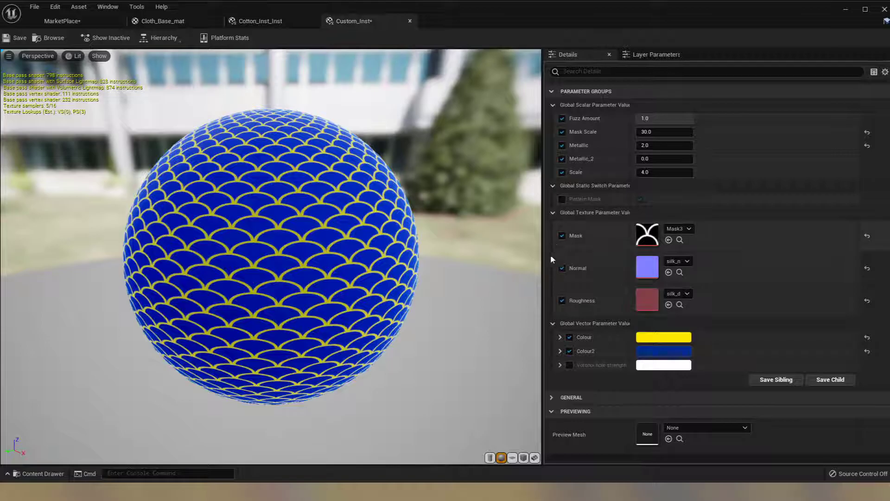
pyautogui.click(563, 200)
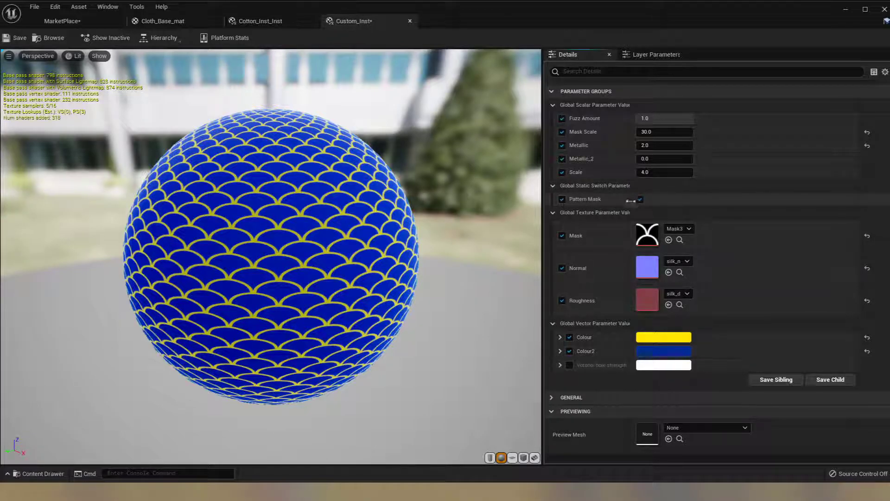
pyautogui.click(639, 200)
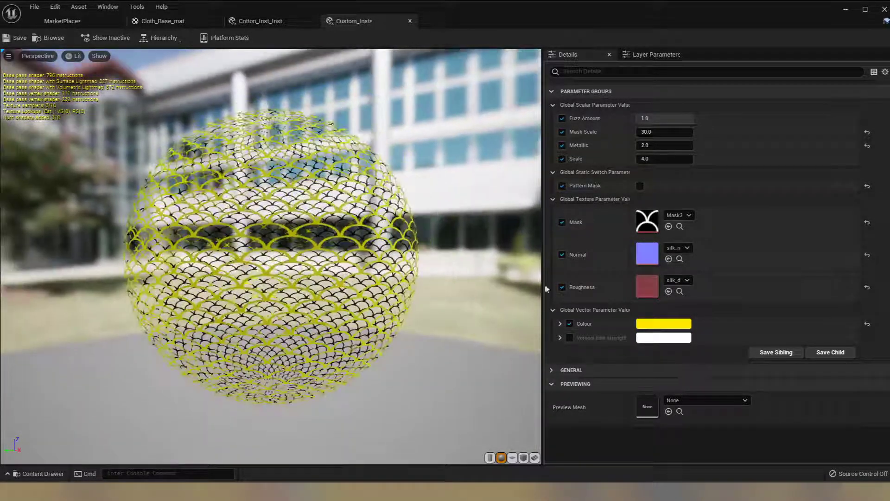
pyautogui.click(685, 216)
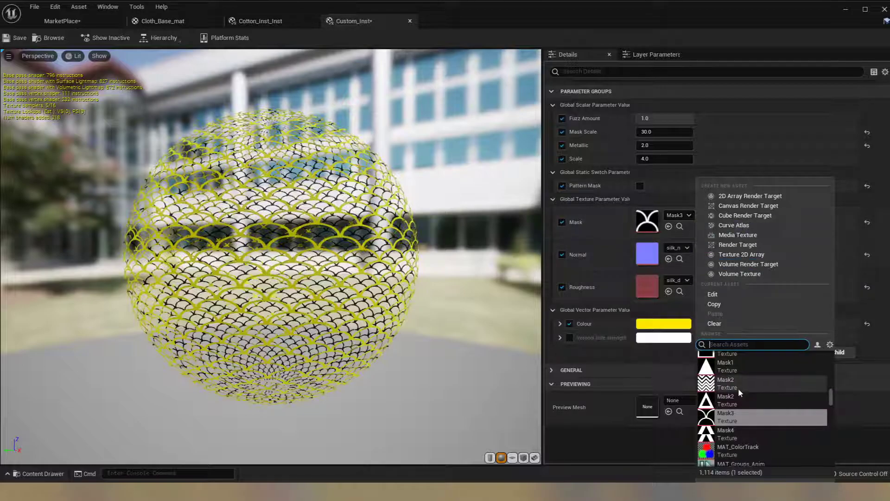
pyautogui.click(738, 355)
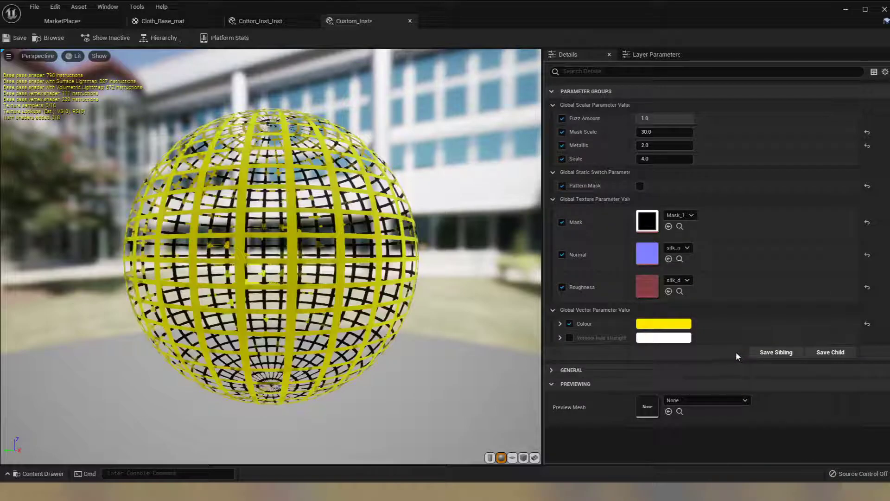
pyautogui.click(73, 21)
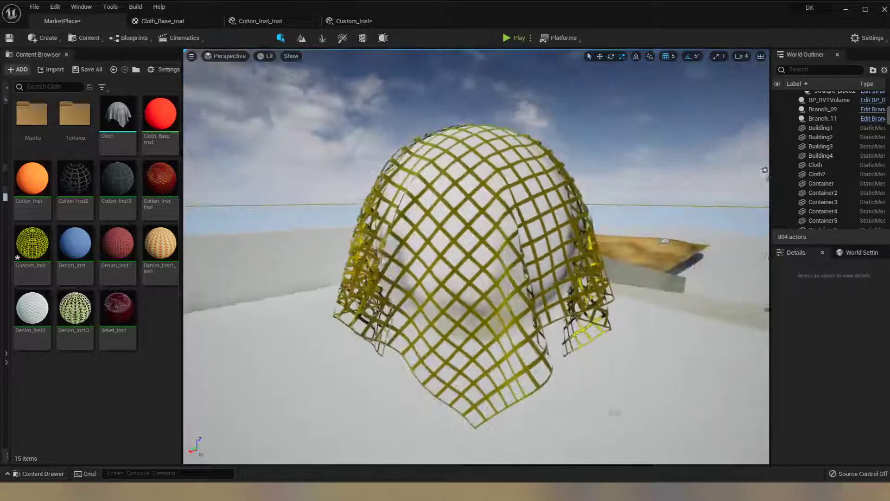
pyautogui.keyDown('alt'); pyautogui.moveTo(298, 298); pyautogui.dragTo(889, 300); pyautogui.keyUp('alt')
# - Try Velvet_Inst, Denim_Inst1 and Denim_Inst1_Inst one after another on the cloth mesh in the level
pyautogui.moveTo(123, 303); pyautogui.dragTo(318, 279)
pyautogui.moveTo(453, 257); pyautogui.dragTo(450, 258)
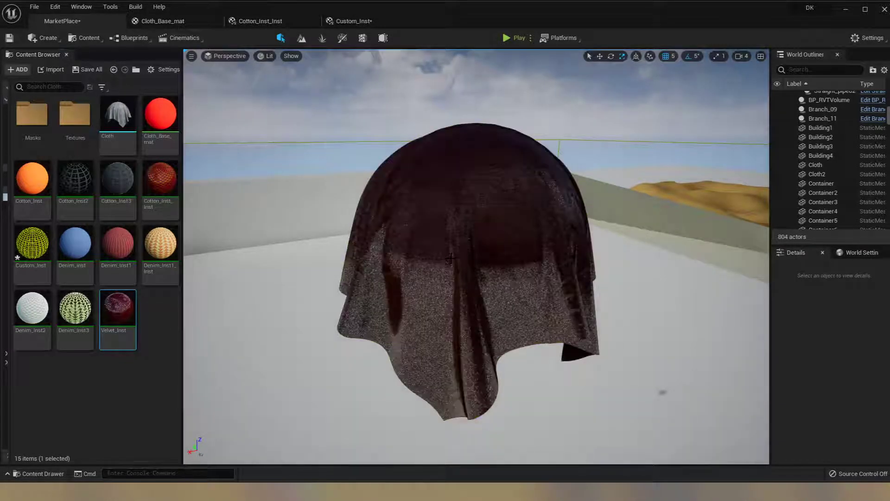
pyautogui.keyDown('alt'); pyautogui.moveTo(332, 262); pyautogui.dragTo(433, 271); pyautogui.keyUp('alt')
pyautogui.moveTo(112, 246); pyautogui.dragTo(360, 257)
pyautogui.moveTo(166, 249); pyautogui.dragTo(472, 218)
# - Try Cotton_Inst3 and Cotton_Inst_Inst on the cloth mesh, finishing with Denim_Inst2 applied
pyautogui.moveTo(105, 173); pyautogui.dragTo(211, 186)
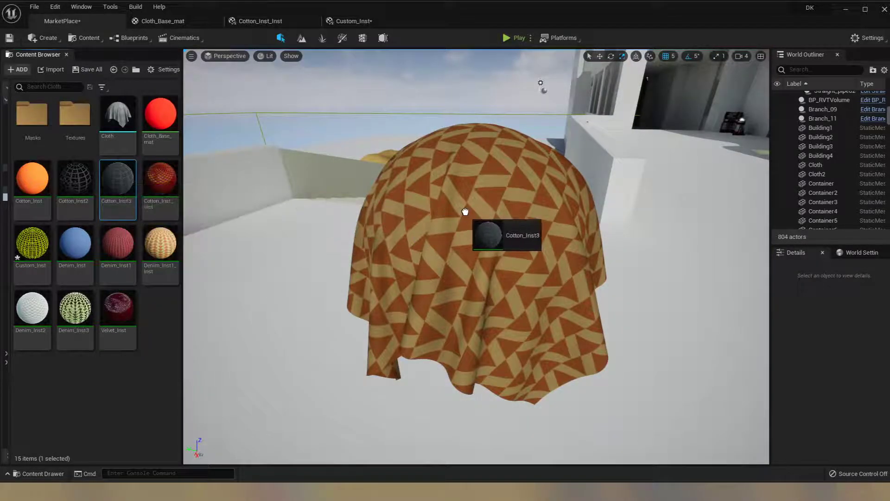
pyautogui.moveTo(465, 212); pyautogui.dragTo(465, 211)
pyautogui.moveTo(160, 179); pyautogui.dragTo(332, 231)
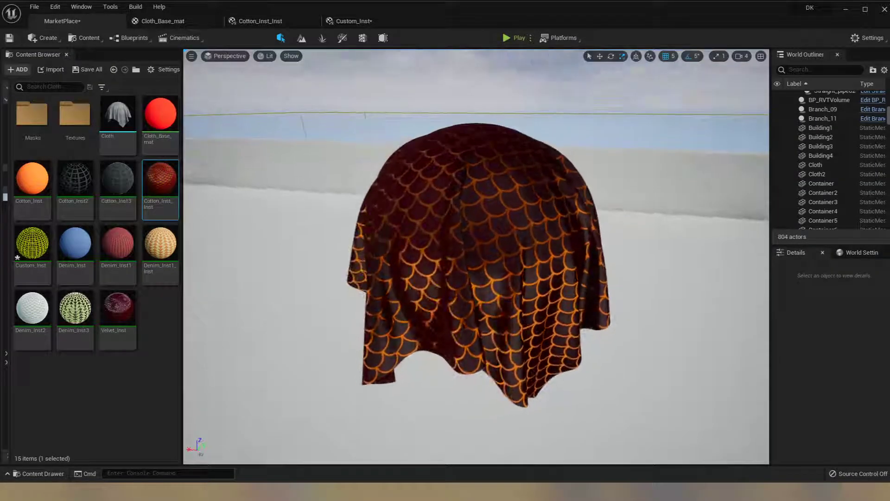
pyautogui.moveTo(54, 308); pyautogui.dragTo(431, 323)
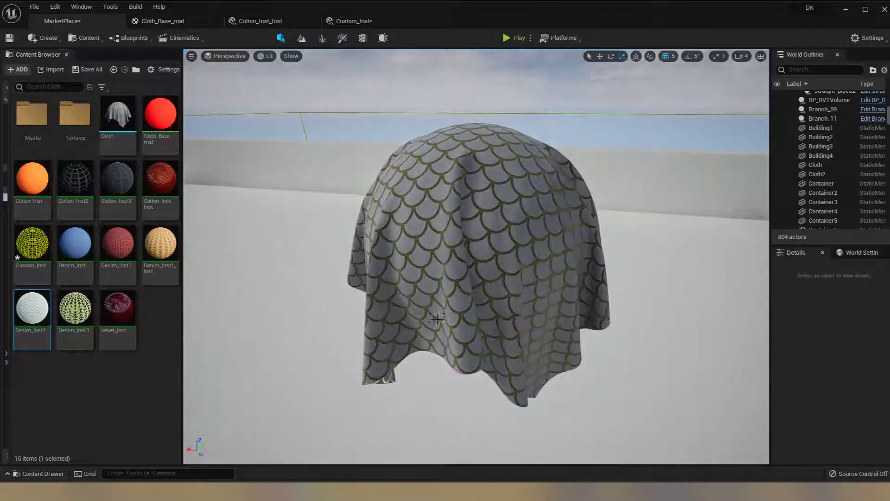